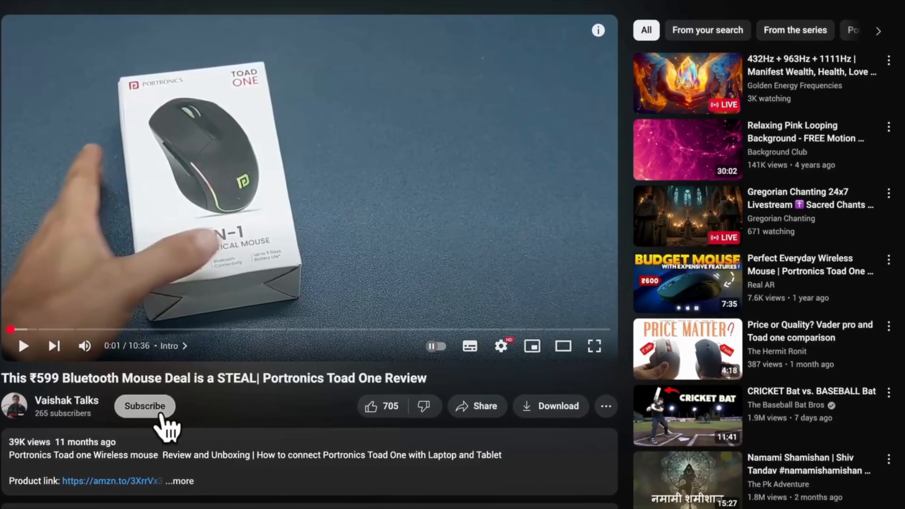
- Subscribe to the reviewer's channel and view its notification options via the Subscribed bell
{"action": "left_click", "coordinate": [146, 405]}
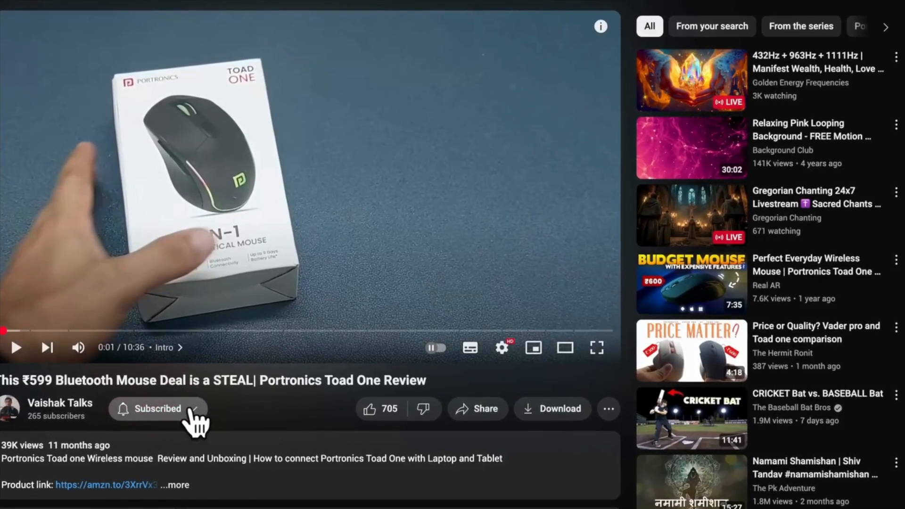
{"action": "left_click", "coordinate": [174, 411]}
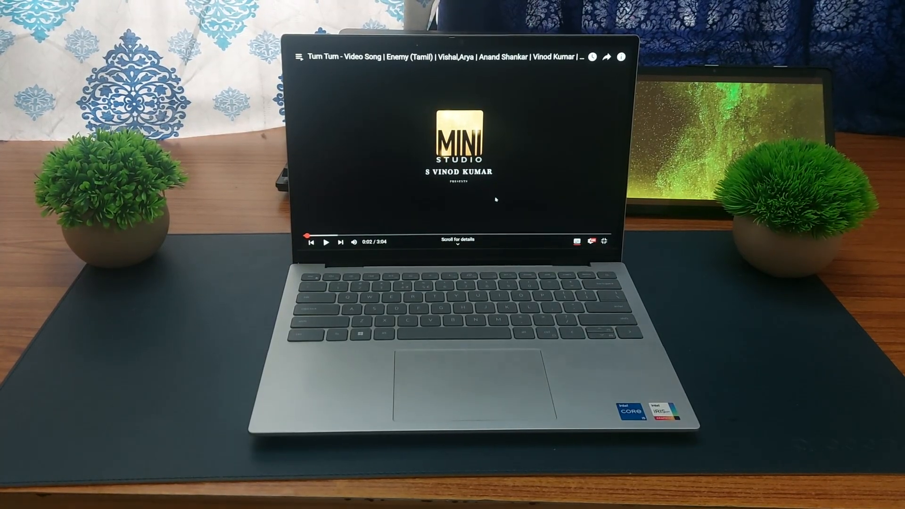
{"action": "mouse_move", "coordinate": [349, 234]}
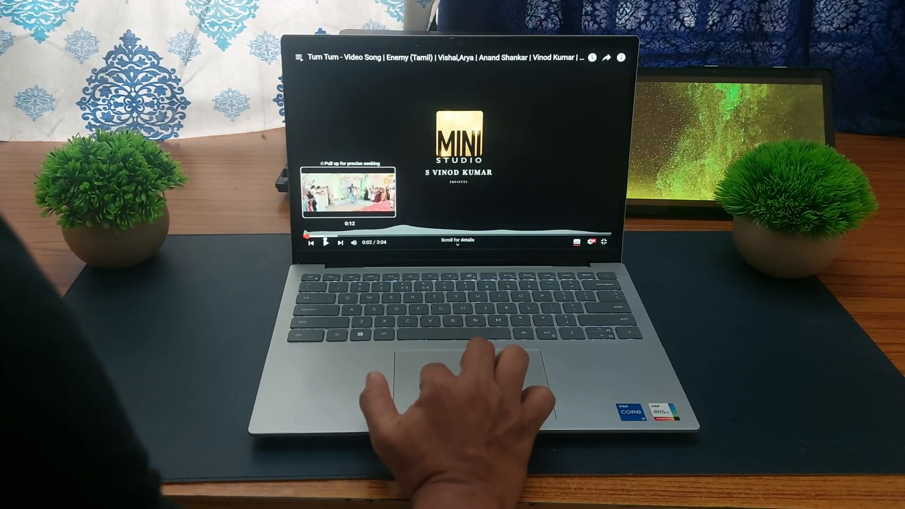
- Jump the Tum Tum music video ahead to the 0:12 mark on the seek bar
{"action": "left_click", "coordinate": [324, 234]}
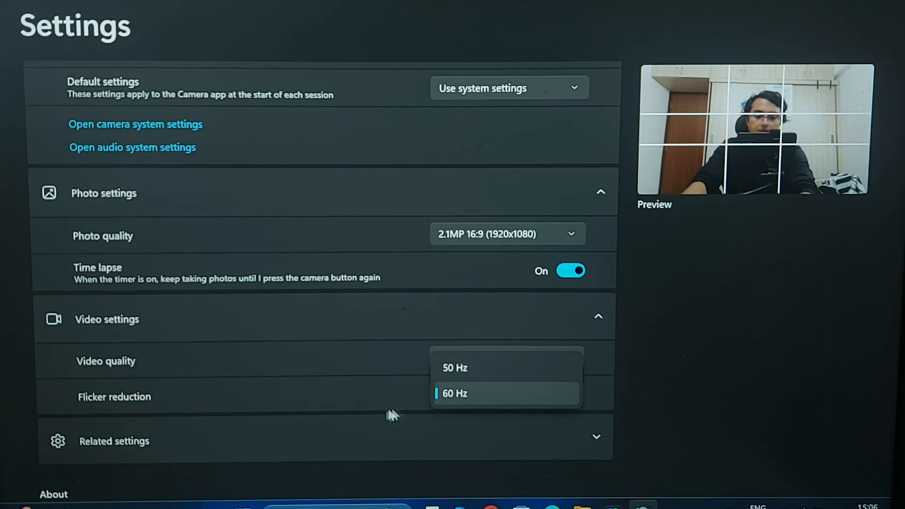
{"action": "scroll", "coordinate": [376, 418], "scroll_direction": "down", "scroll_amount": 3}
{"action": "scroll", "coordinate": [376, 418], "scroll_direction": "down", "scroll_amount": 2}
{"action": "scroll", "coordinate": [375, 418], "scroll_direction": "up", "scroll_amount": 3}
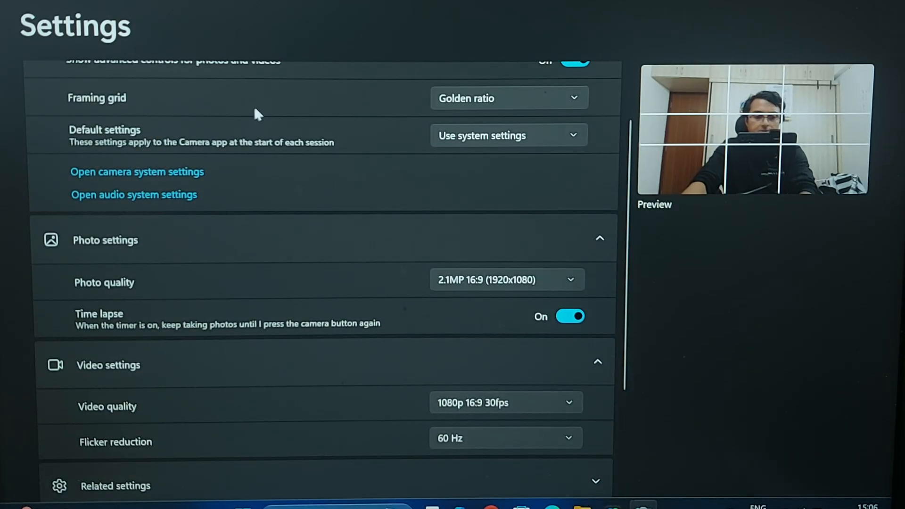